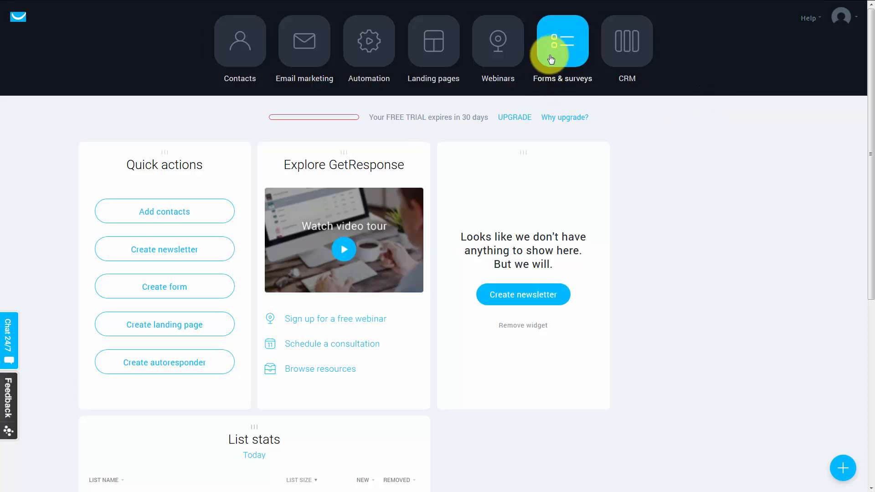
Open Forms & surveys and start creating a new form
left_click(561, 43)
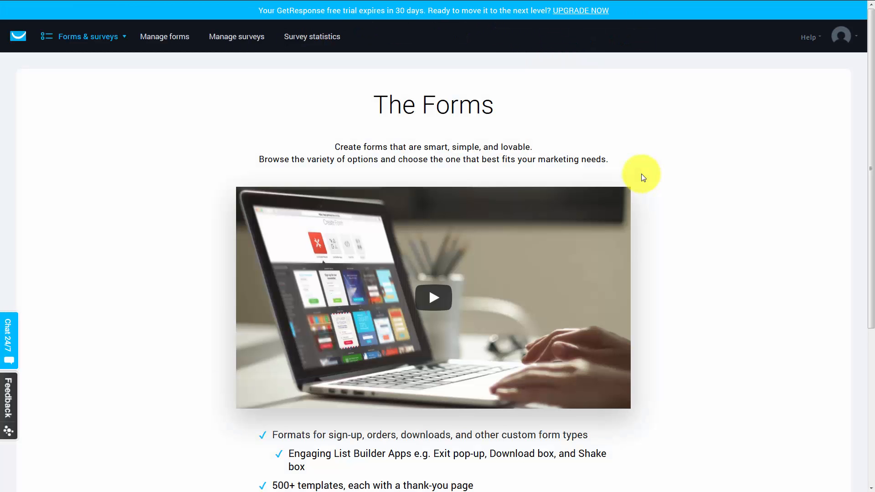
scroll(640, 166, "down", 3)
scroll(547, 260, "down", 2)
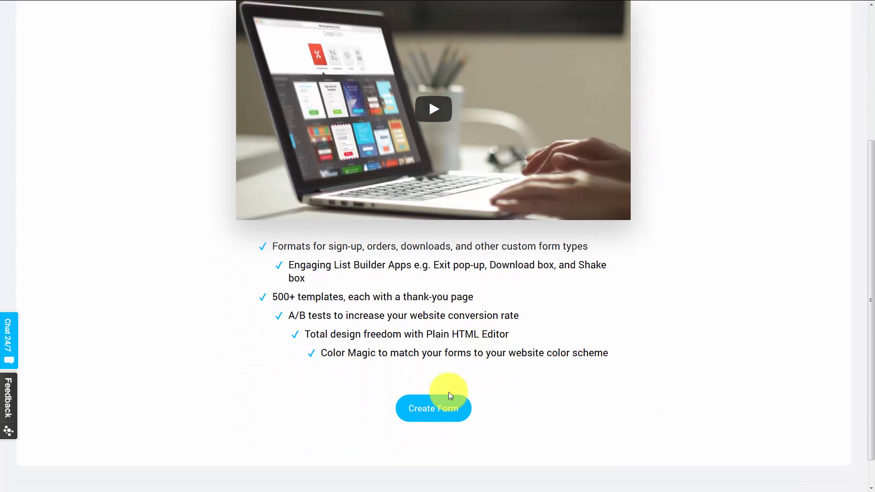
left_click(418, 390)
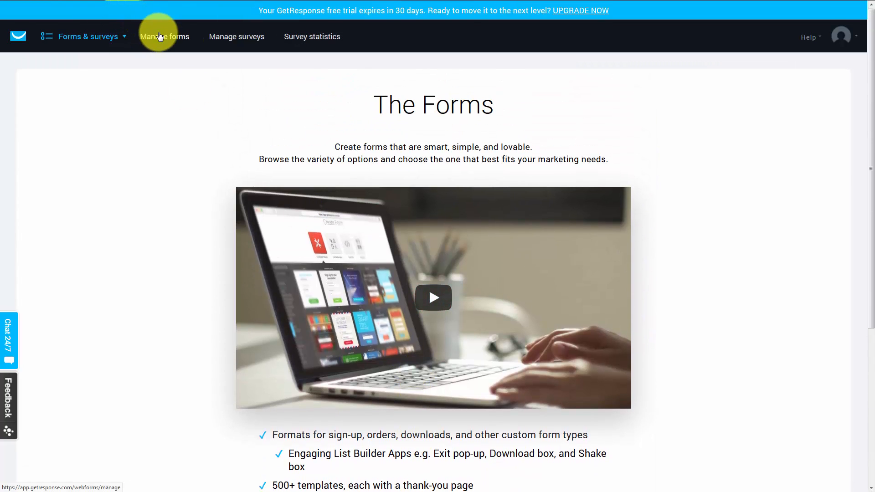
scroll(245, 227, "down", 3)
scroll(244, 227, "down", 3)
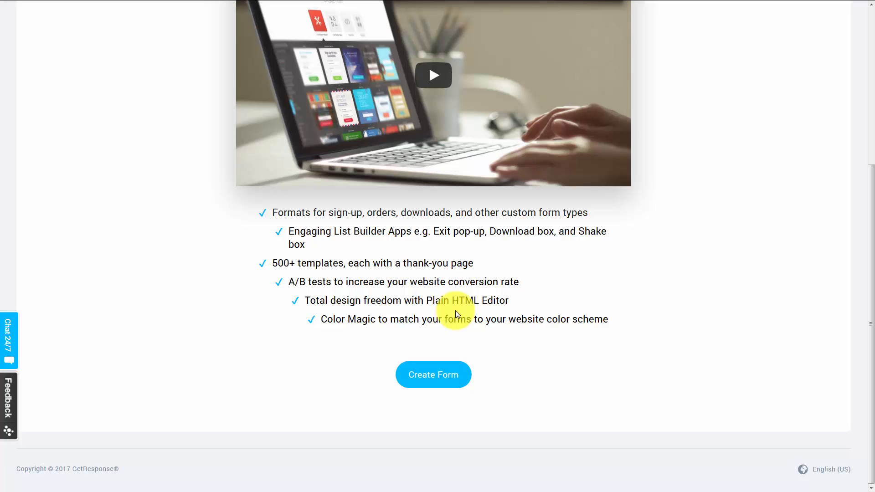
left_click(453, 373)
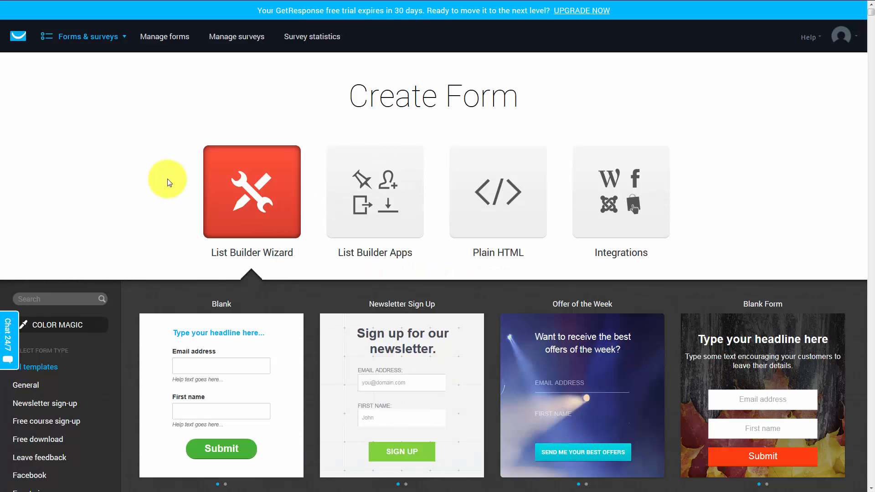
Browse the List Builder Wizard templates and use the Newsletter Sign Up template
scroll(169, 183, "down", 1)
scroll(168, 182, "down", 2)
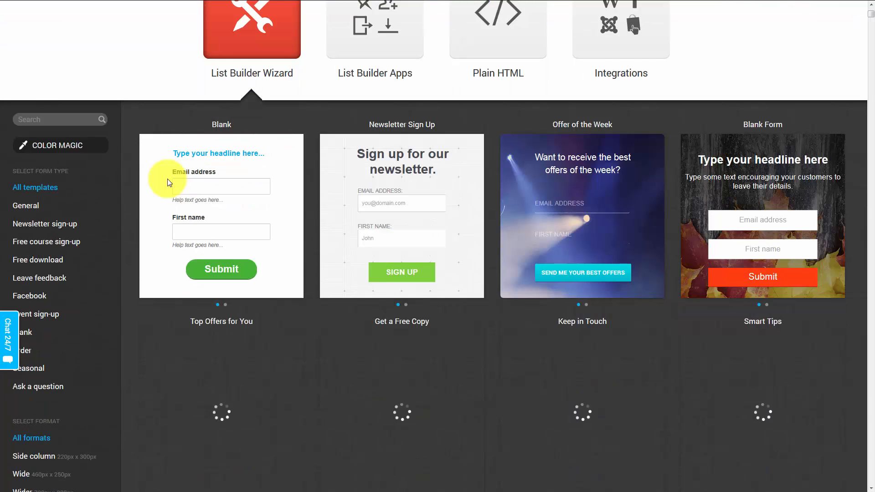
scroll(424, 207, "down", 2)
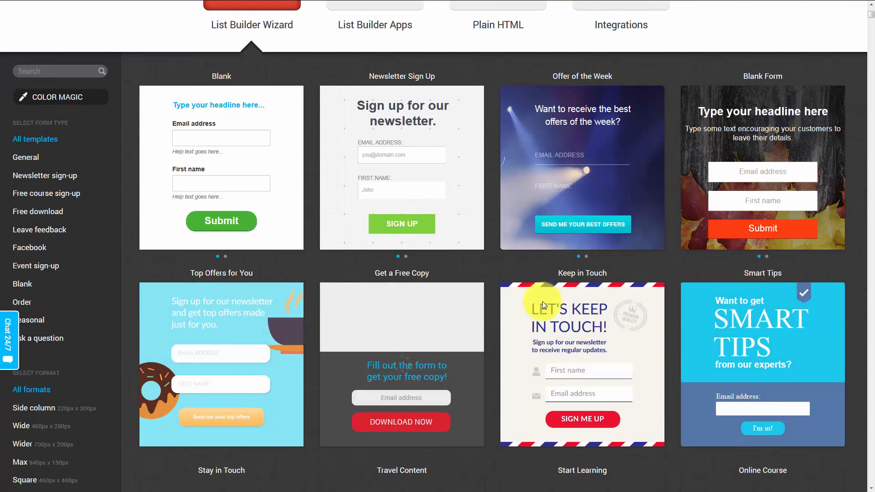
scroll(399, 278, "up", 1)
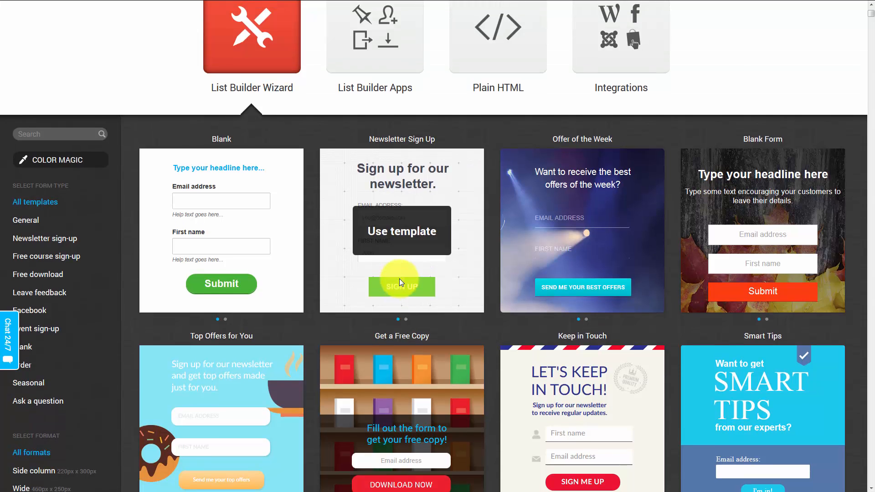
scroll(399, 278, "down", 3)
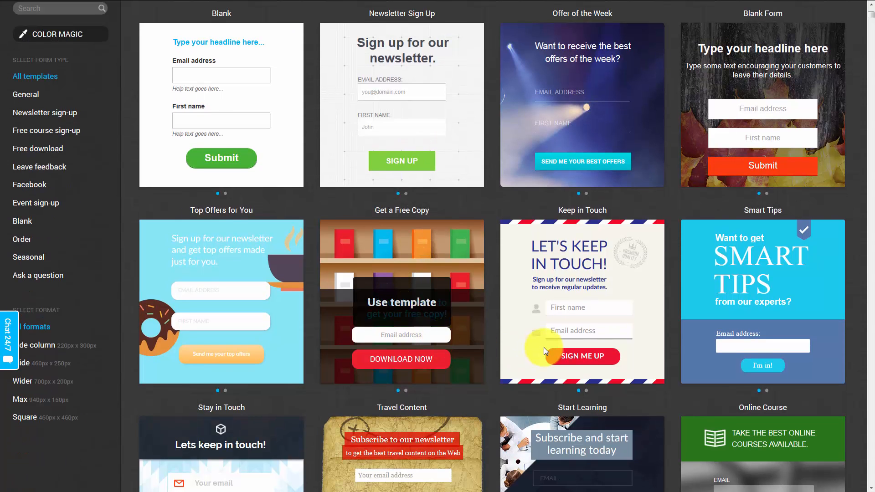
scroll(545, 349, "down", 3)
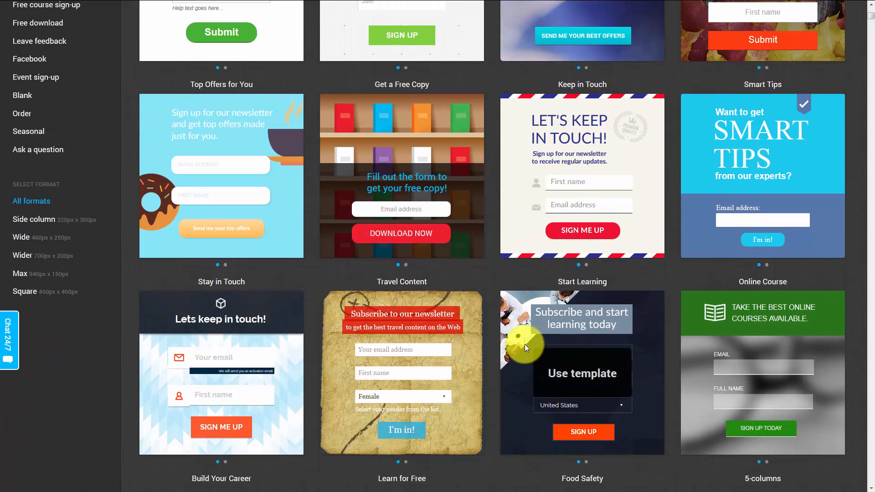
scroll(387, 316, "up", 4)
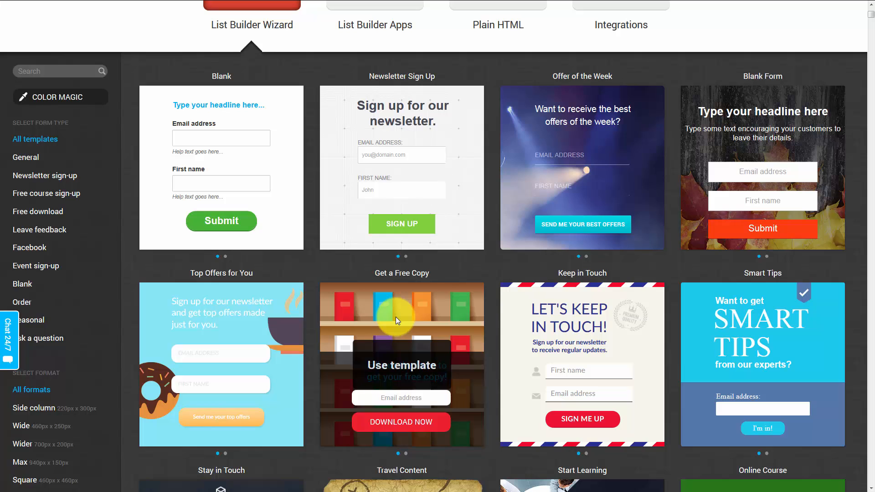
scroll(396, 318, "up", 3)
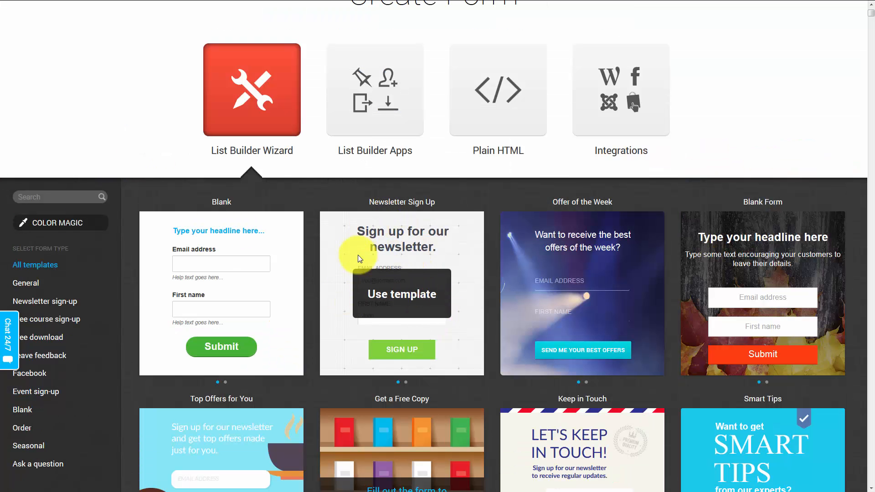
left_click(394, 299)
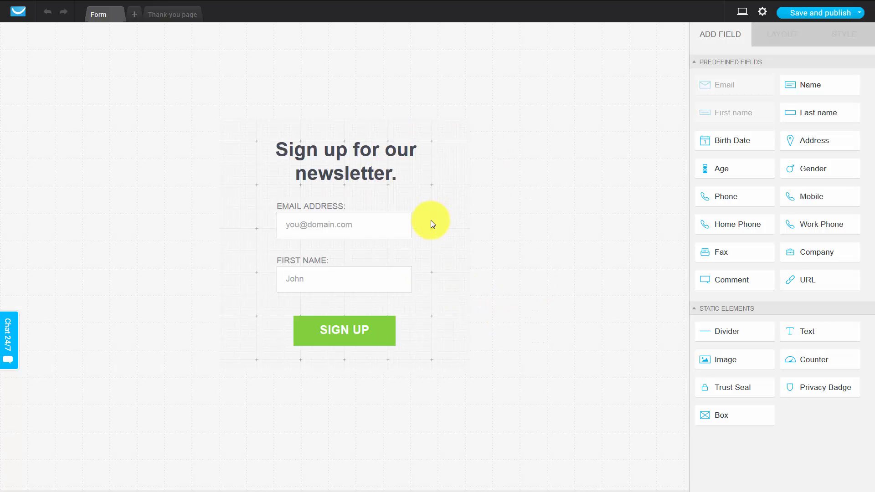
Add a Trust Seal element below the SIGN UP button
left_click_drag(315, 155, 314, 154)
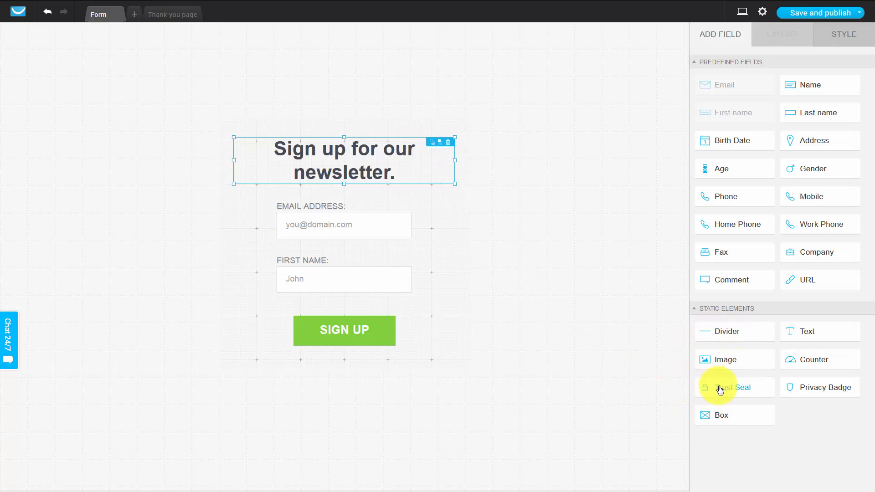
left_click_drag(726, 388, 342, 360)
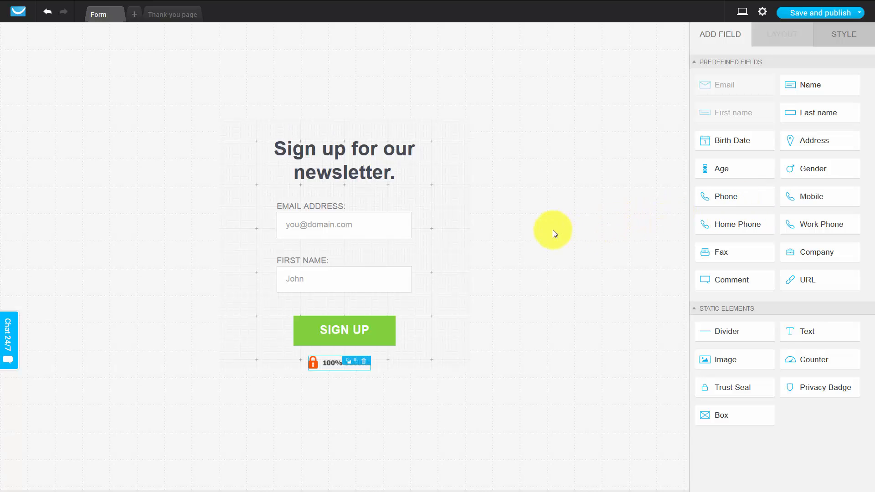
Select the email field to view its style options and check the Thank you page tab
left_click(326, 207)
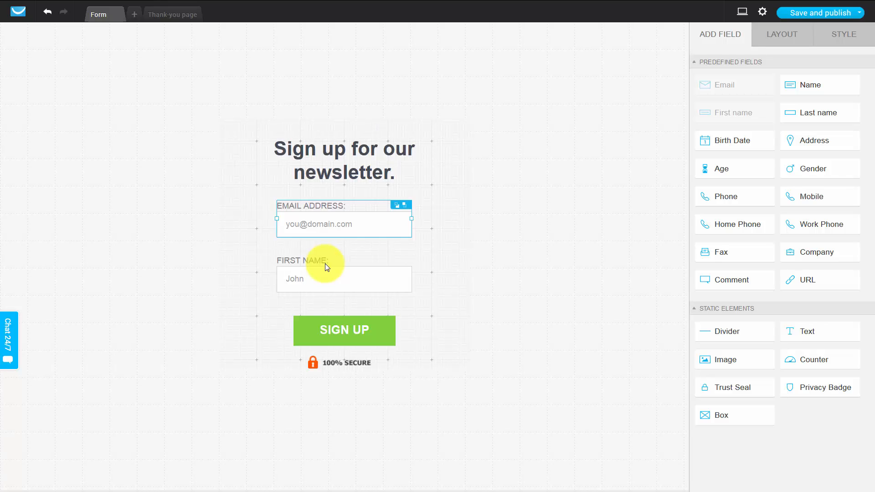
left_click(353, 222)
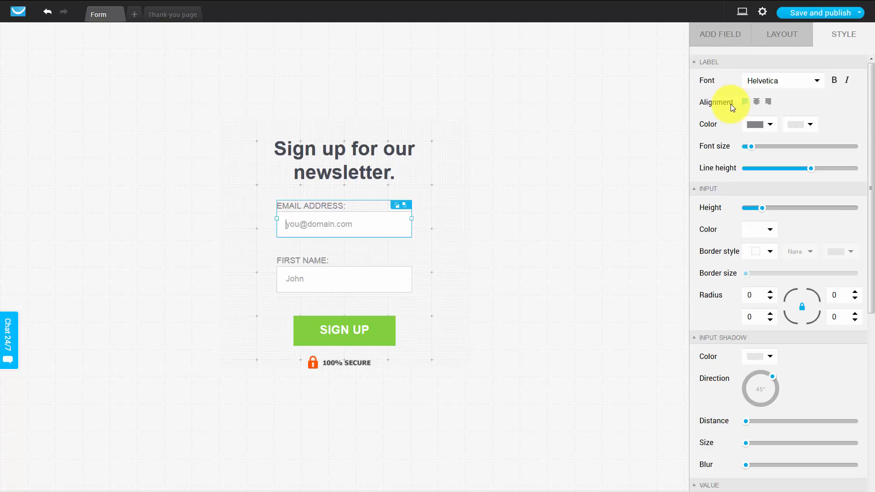
left_click(553, 214)
mouse_move(422, 3)
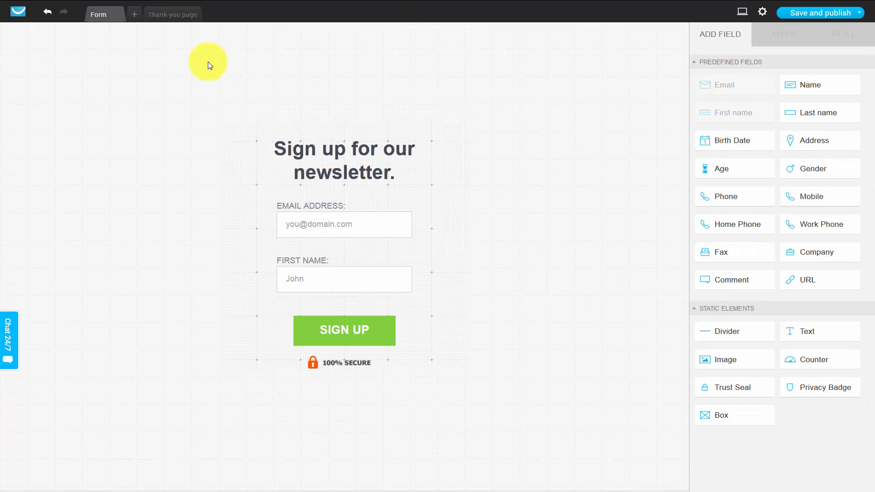
left_click(177, 17)
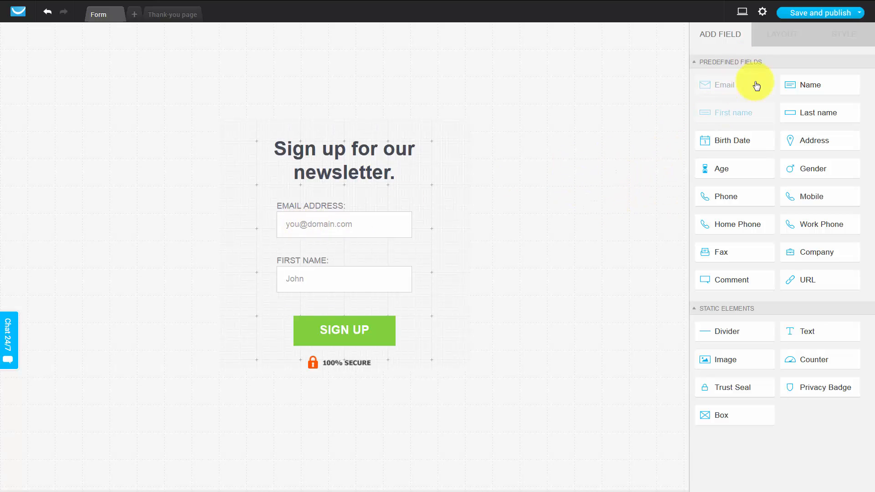
Open the form settings and assign the form to the automateyouremail list
left_click(762, 14)
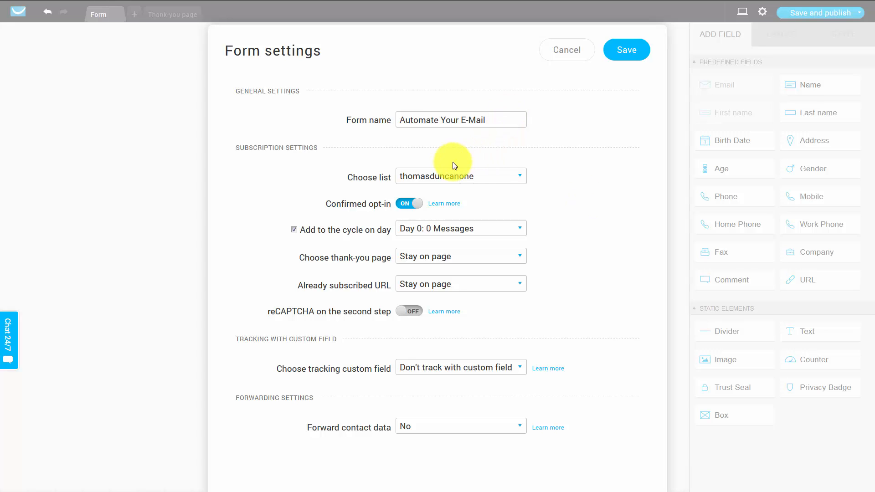
left_click(477, 176)
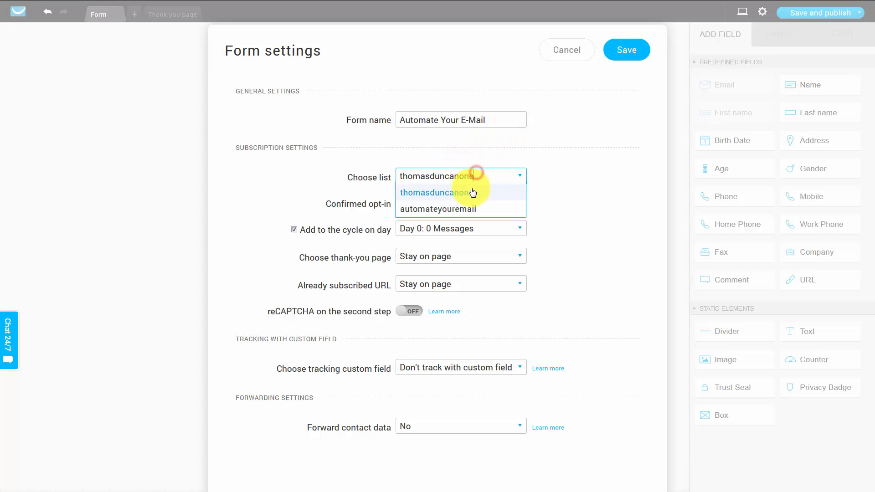
left_click(459, 210)
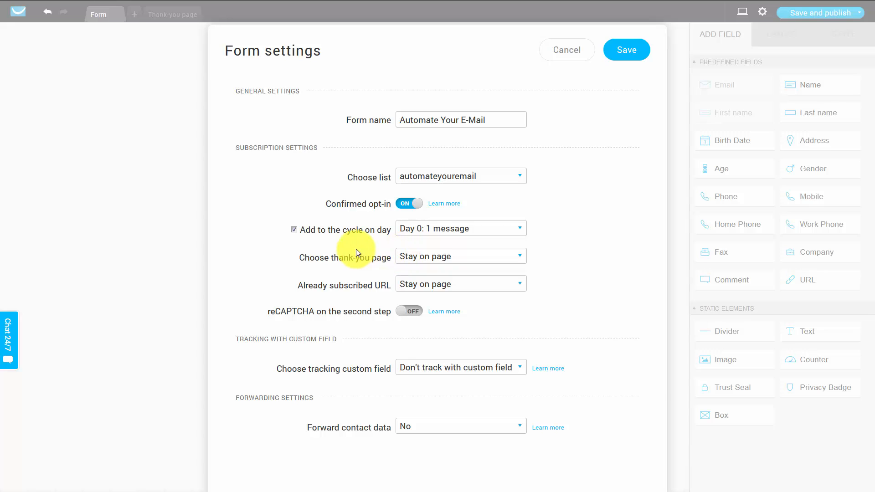
left_click(504, 231)
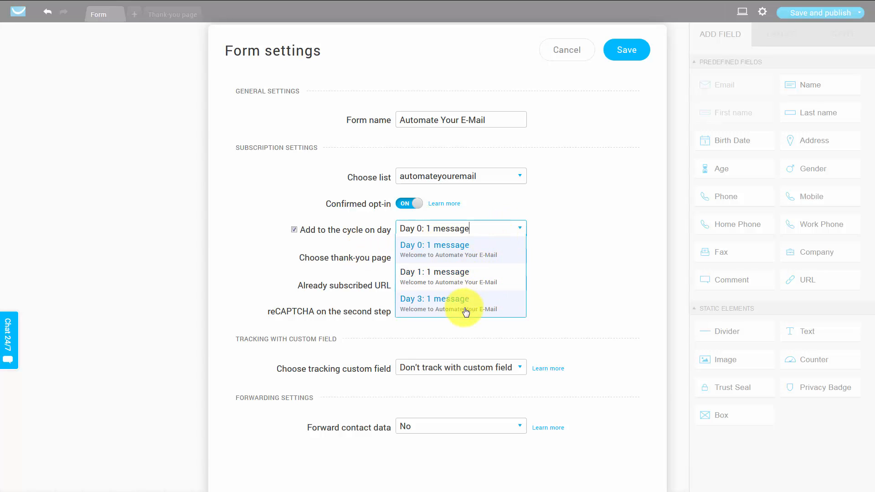
left_click(567, 242)
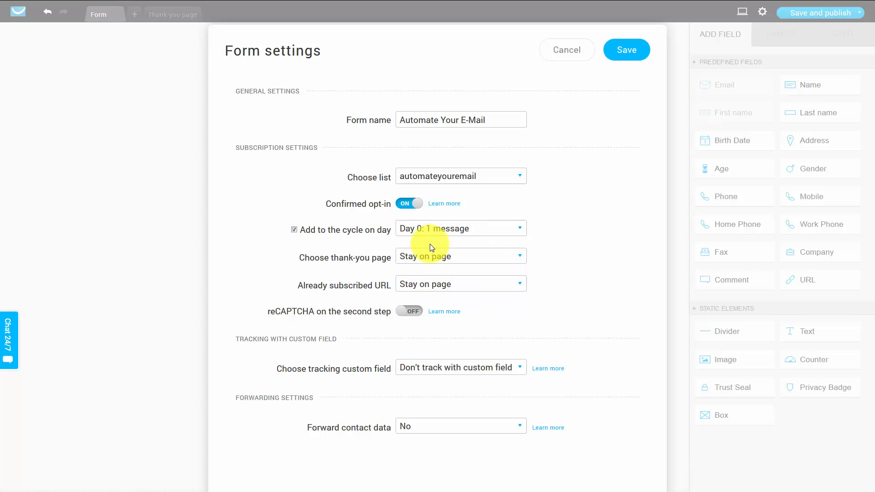
left_click(517, 257)
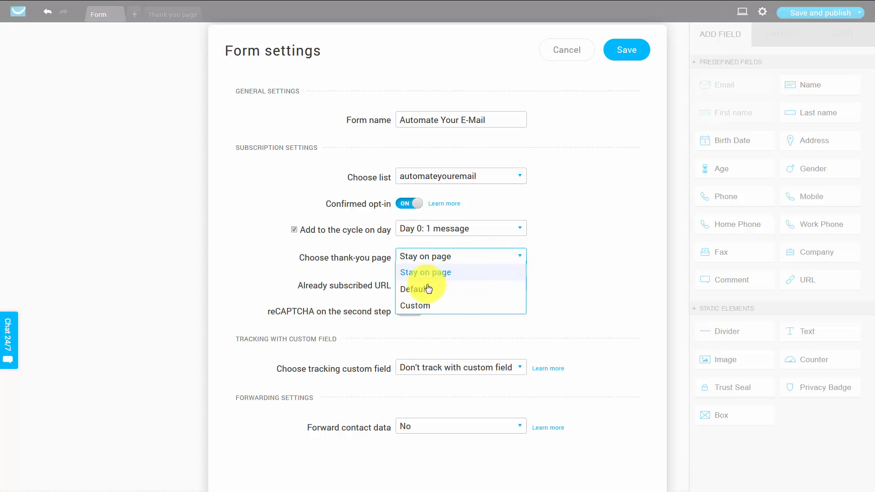
left_click(420, 308)
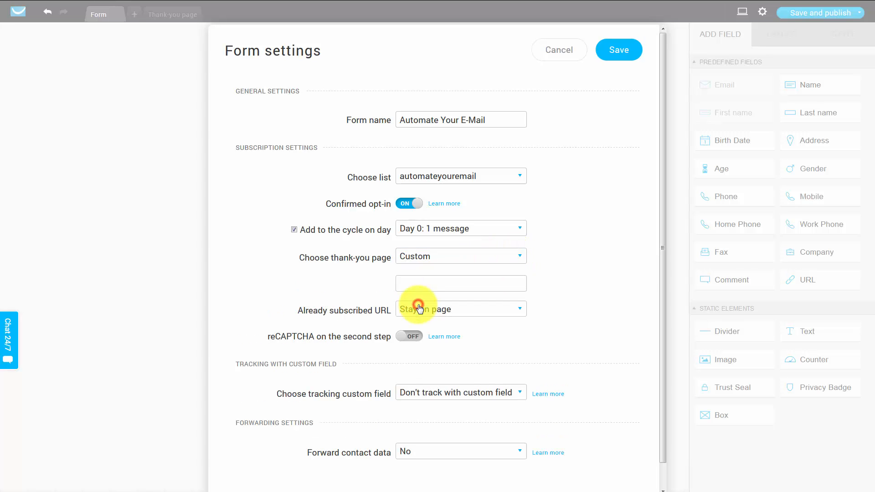
left_click(437, 283)
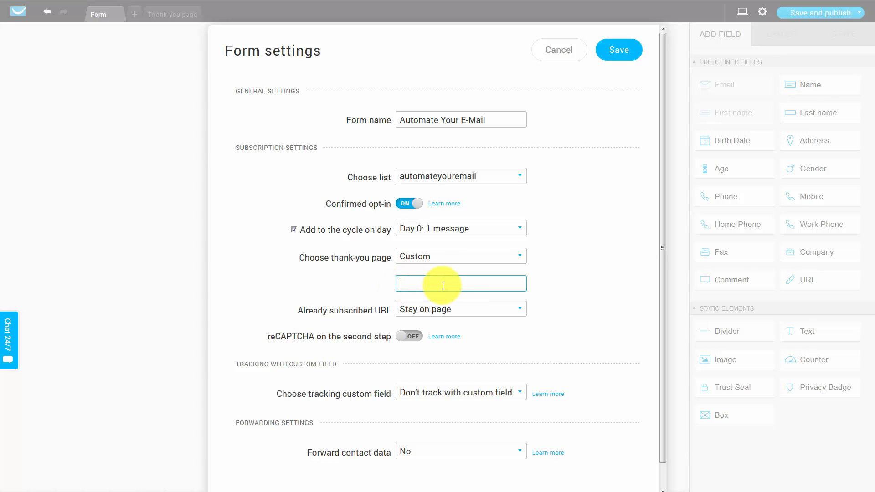
type("http://google.com")
left_click(551, 279)
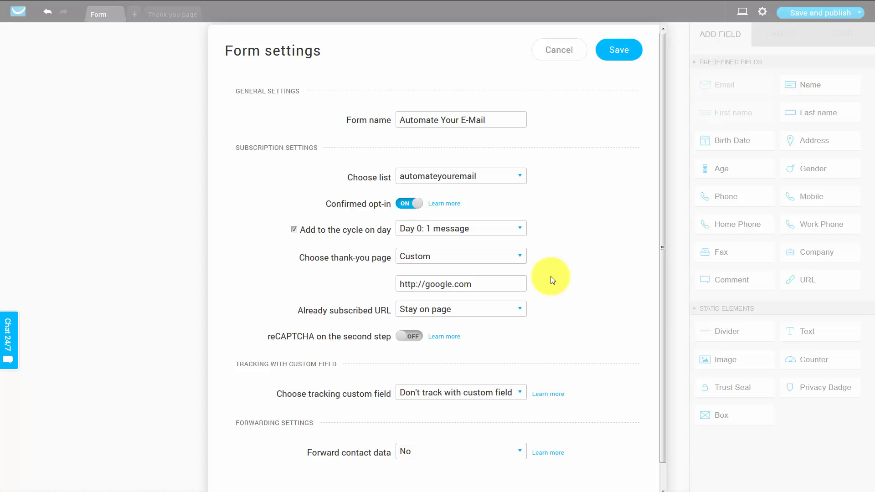
left_click(515, 308)
left_click(429, 346)
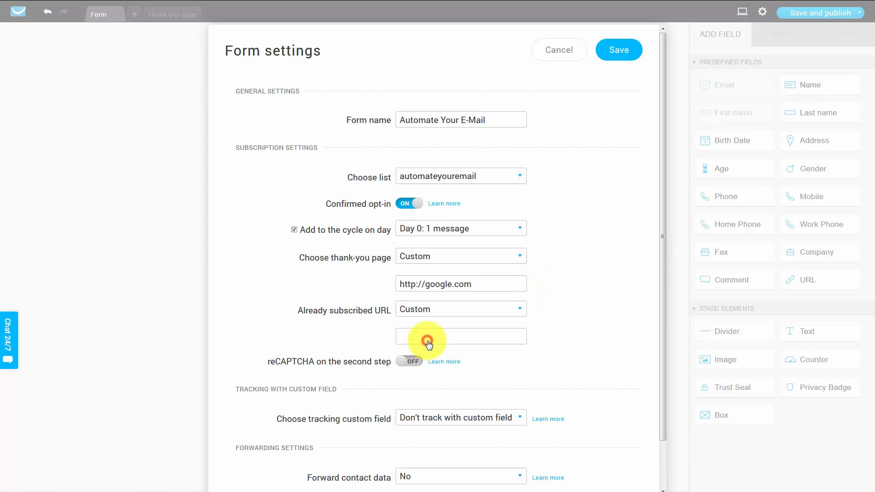
left_click(430, 337)
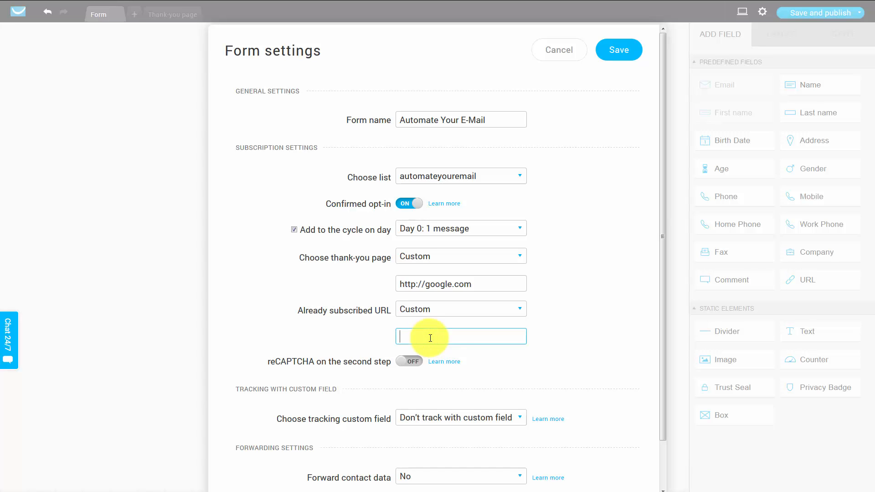
type("http://yahoo.com")
left_click(239, 323)
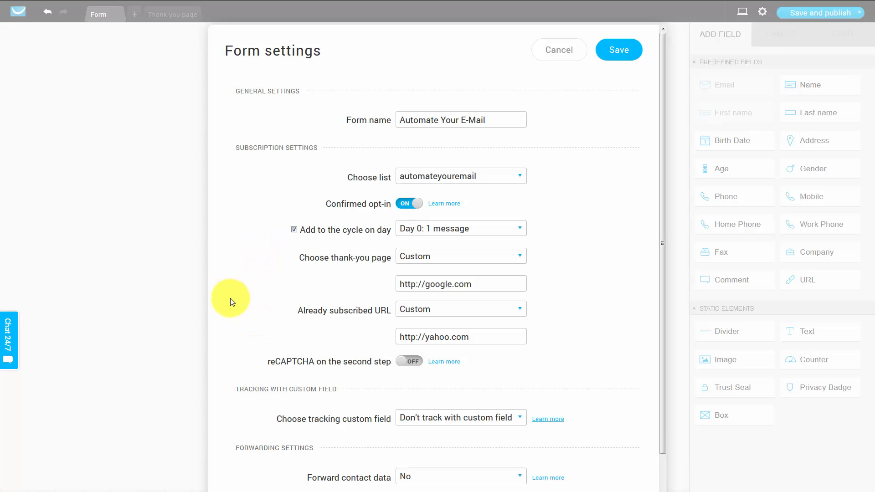
left_click(621, 51)
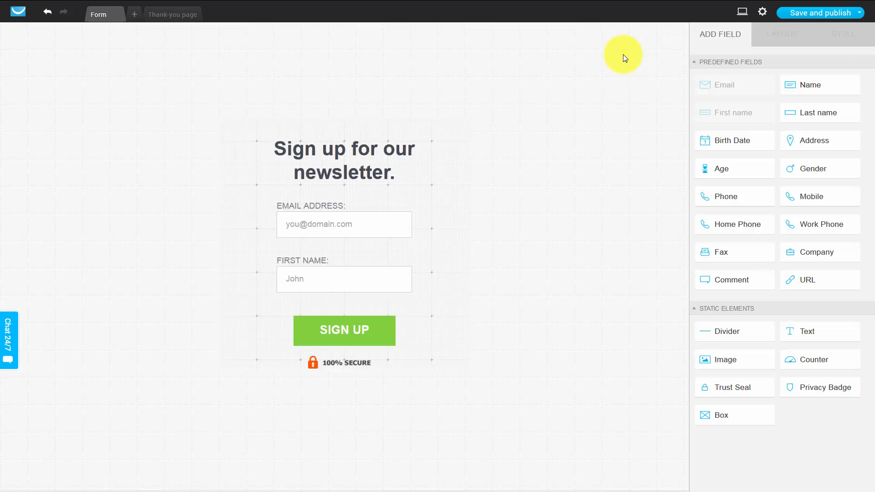
Save and publish the form
left_click(857, 13)
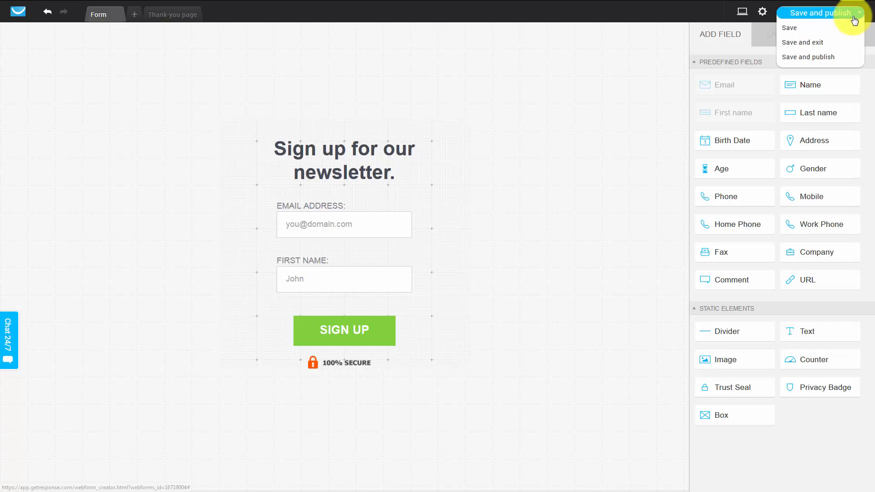
left_click(806, 58)
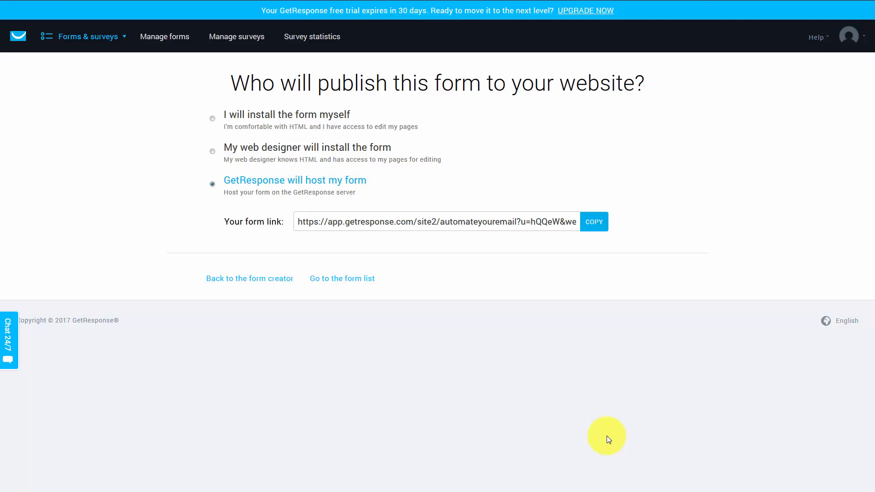
mouse_move(595, 4)
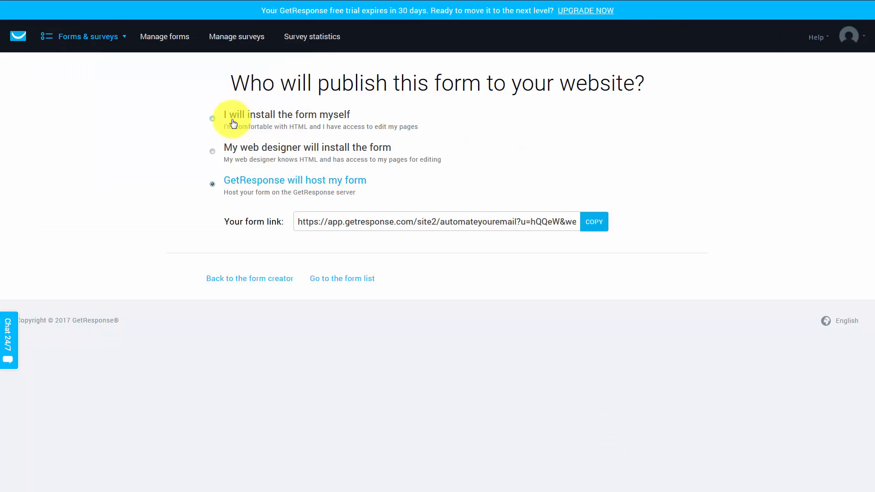
Compare the three publishing options and copy the GetResponse-hosted form link
left_click(212, 119)
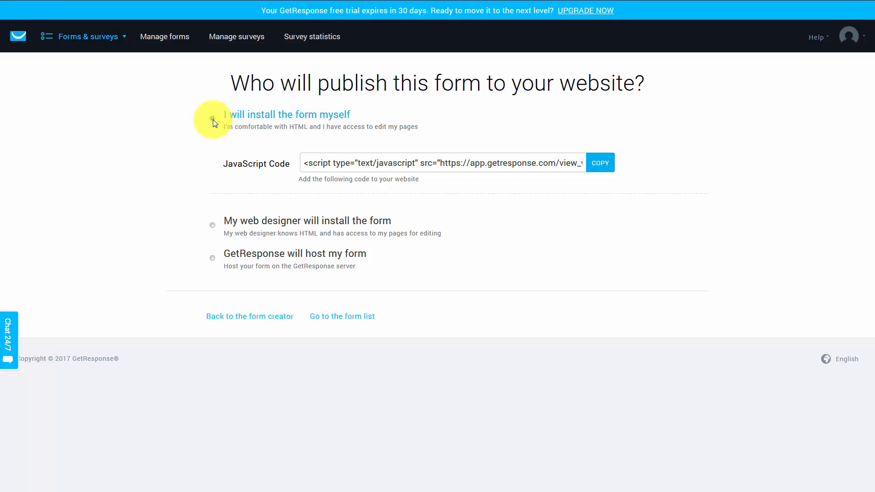
left_click(214, 226)
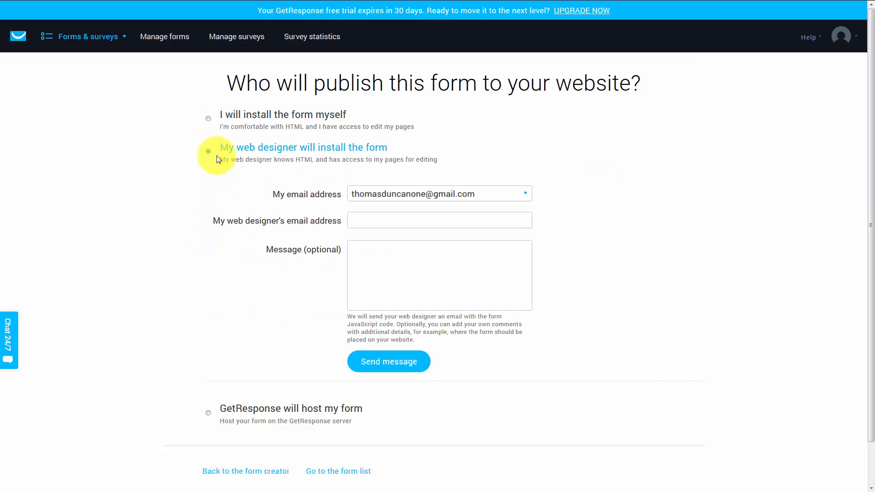
left_click(209, 413)
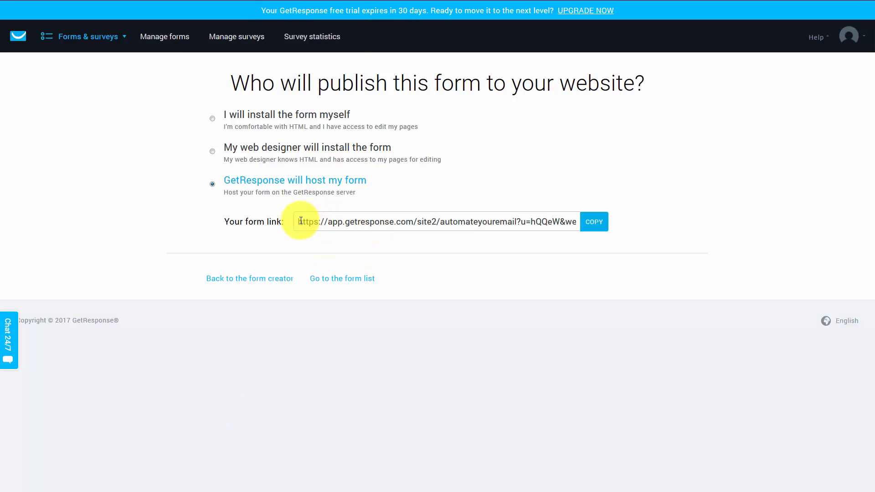
left_click_drag(297, 220, 602, 222)
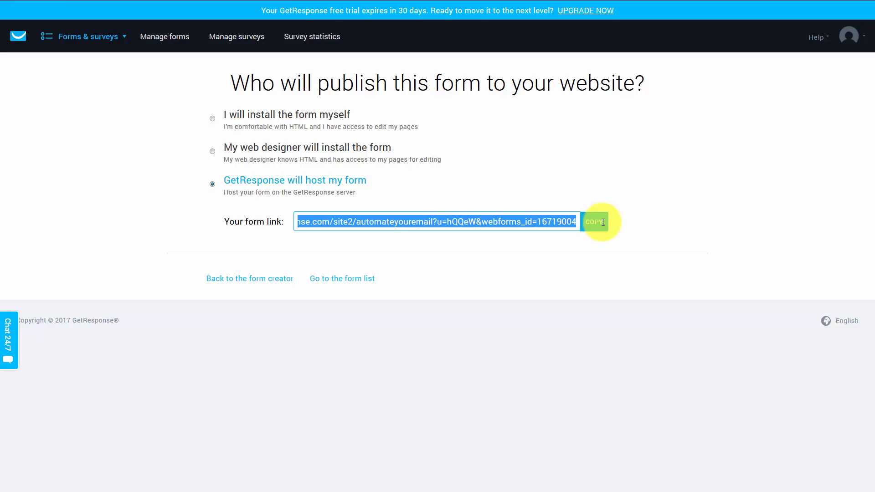
left_click(602, 222)
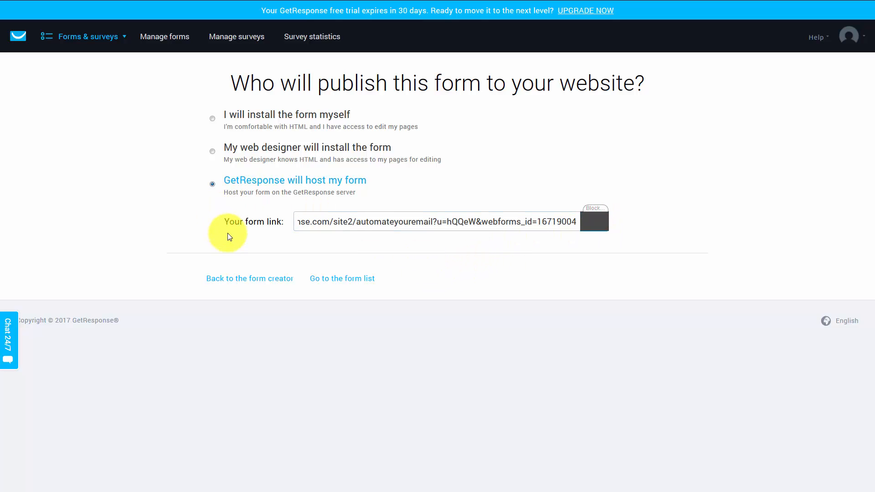
Choose to install the form yourself and copy its JavaScript code, allowing the Adobe Flash plugin
left_click(213, 119)
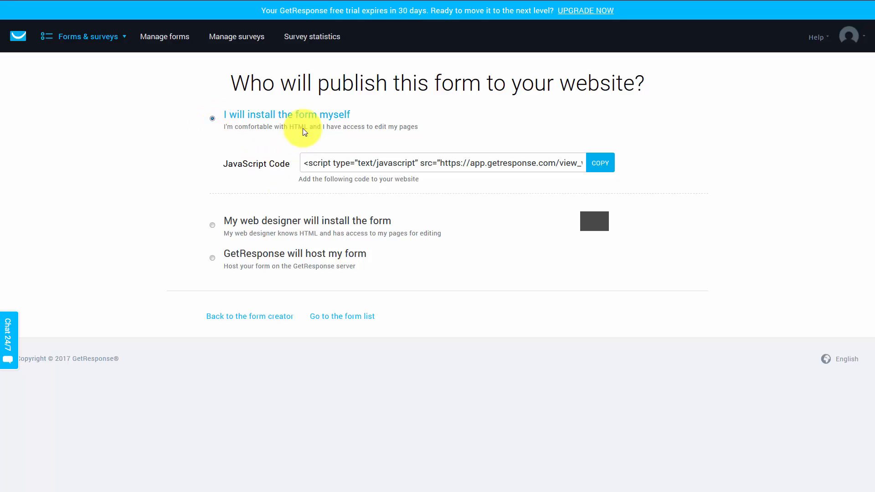
left_click(595, 164)
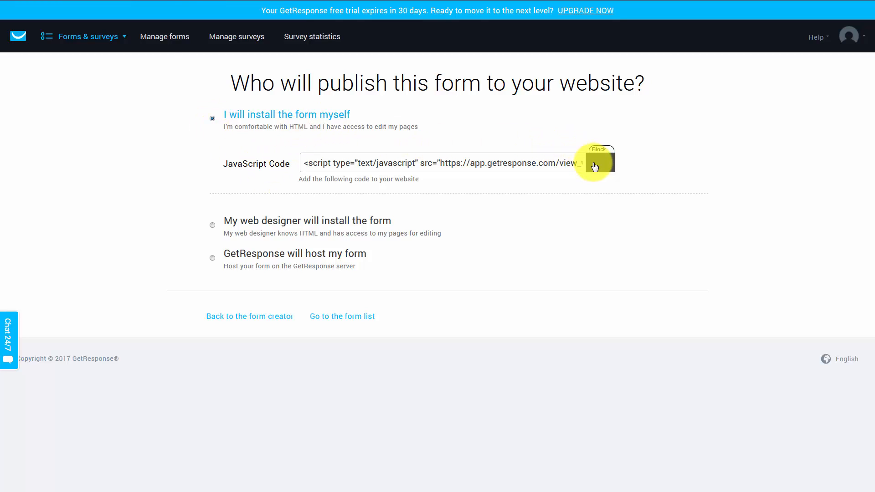
left_click(595, 166)
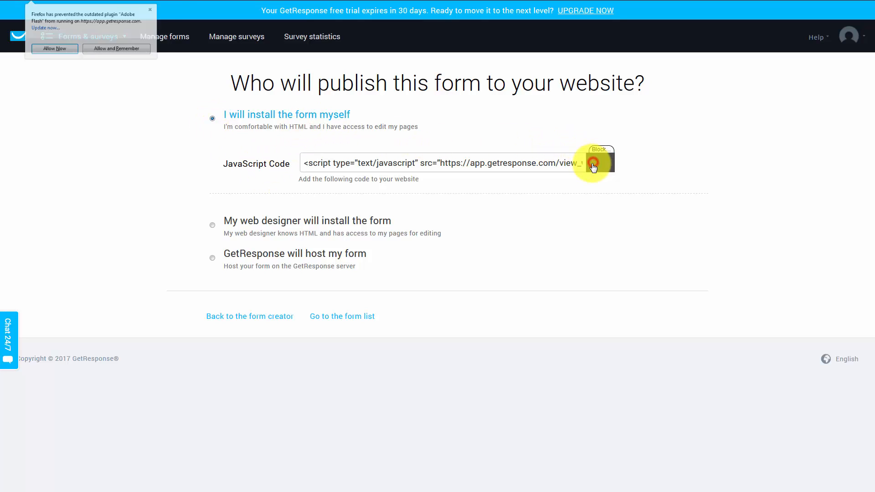
left_click(63, 58)
left_click(382, 164)
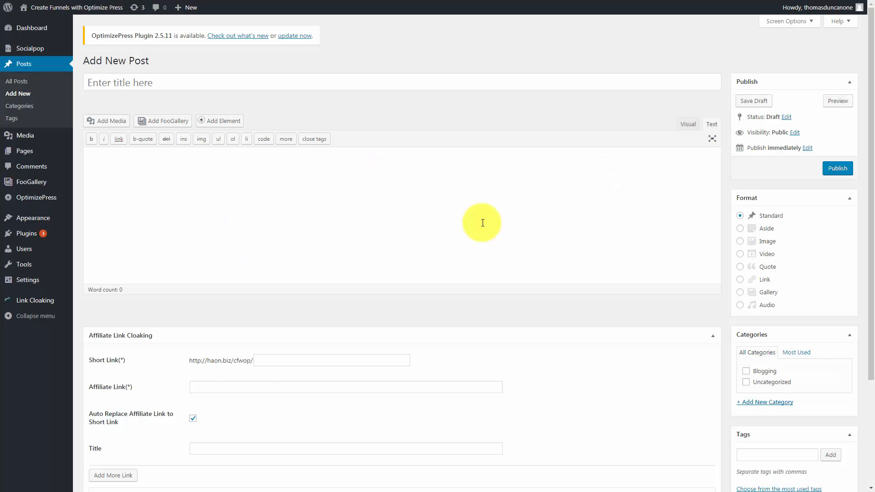
Paste the form's JavaScript code into a new WordPress post, wrap it in center tags and title the post Form
left_click(111, 159)
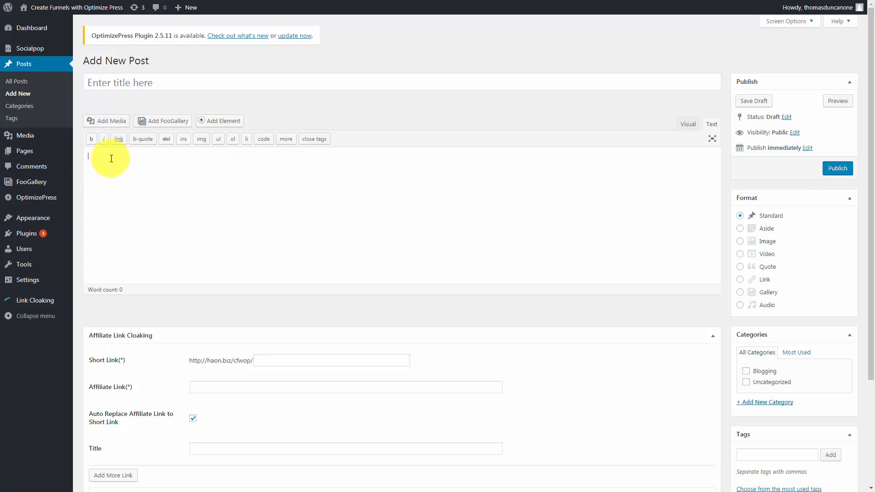
key("ctrl+v")
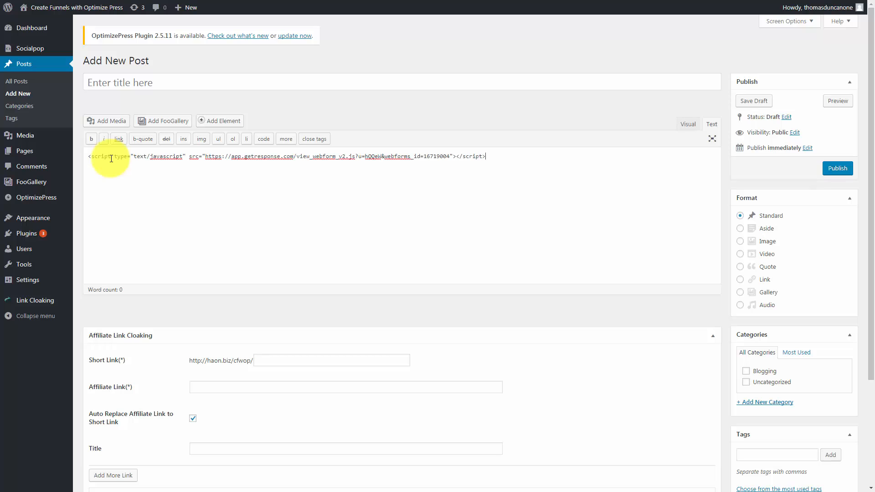
left_click(88, 156)
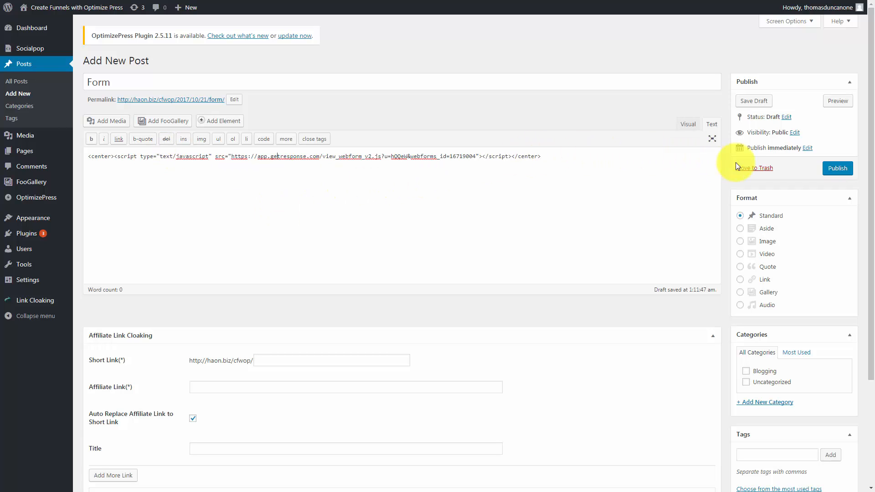
Publish the post and try the embedded newsletter sign-up form on the live page
left_click(830, 168)
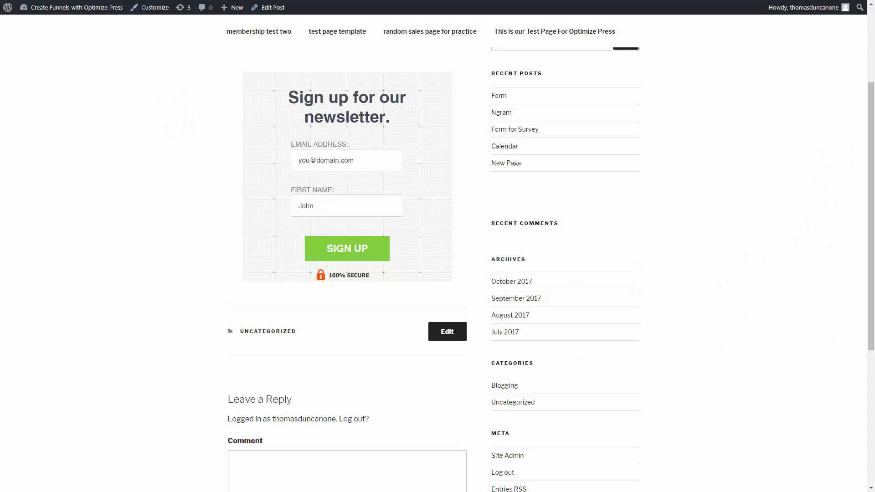
left_click(319, 162)
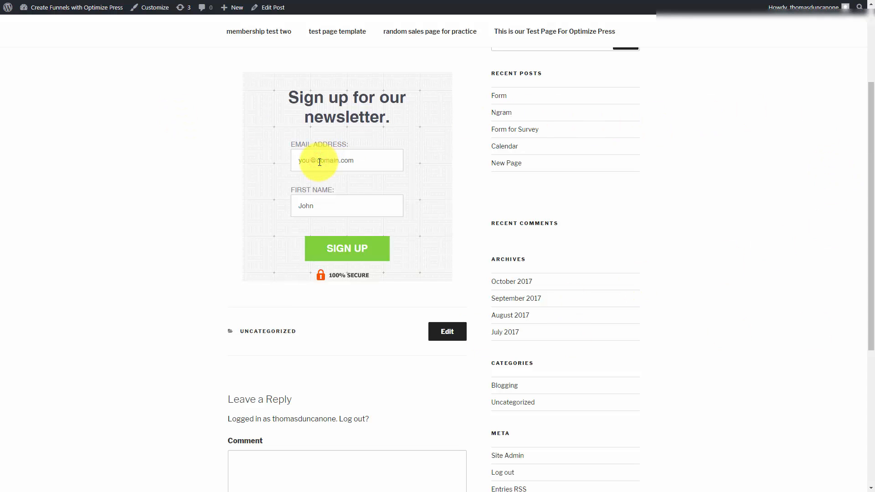